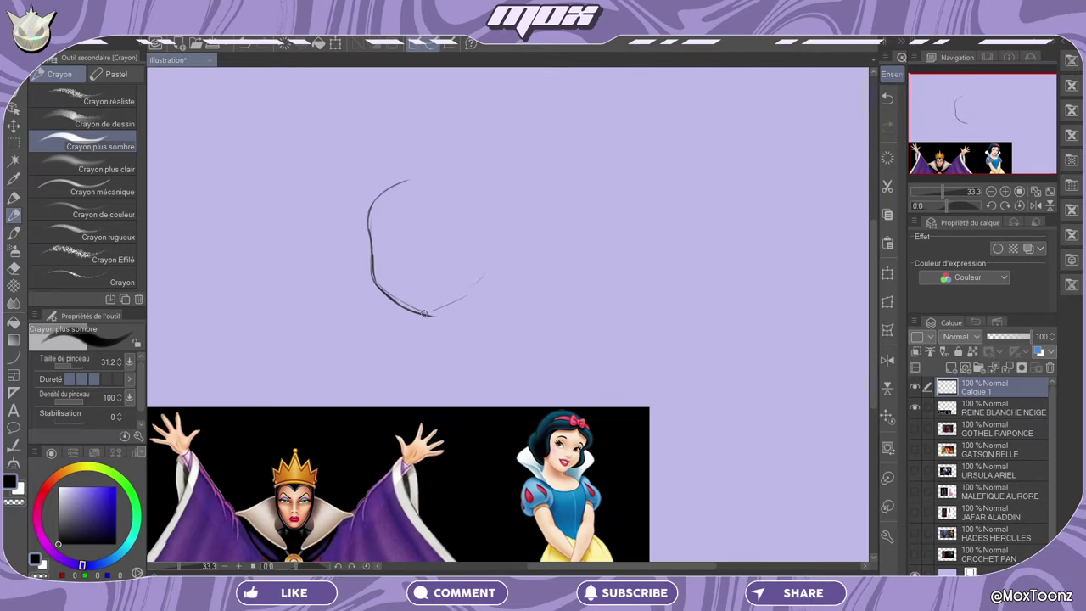
- Sketch the character's angular face outline with a pointed chin, a parted hairline and rounded hair lobes beside the cheeks
mouse_move(428, 313)
left_mouse_down()
mouse_move(478, 285)
mouse_move(435, 314)
left_mouse_up()
mouse_move(372, 252)
left_mouse_down()
mouse_move(386, 290)
mouse_move(429, 314)
mouse_move(447, 314)
mouse_move(481, 284)
left_mouse_up()
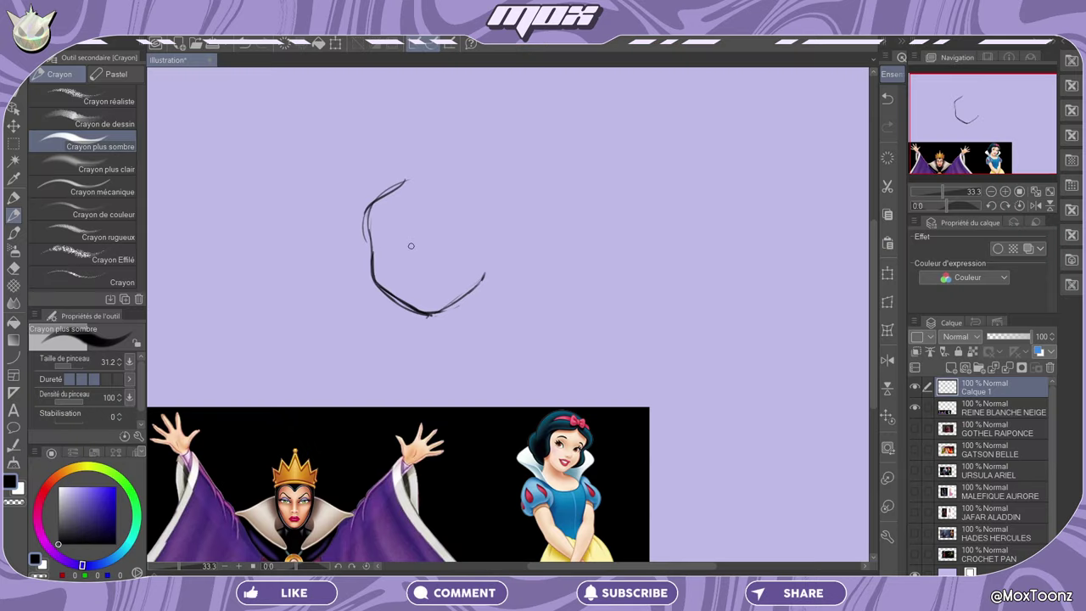
left_click_drag(405, 180, 499, 228)
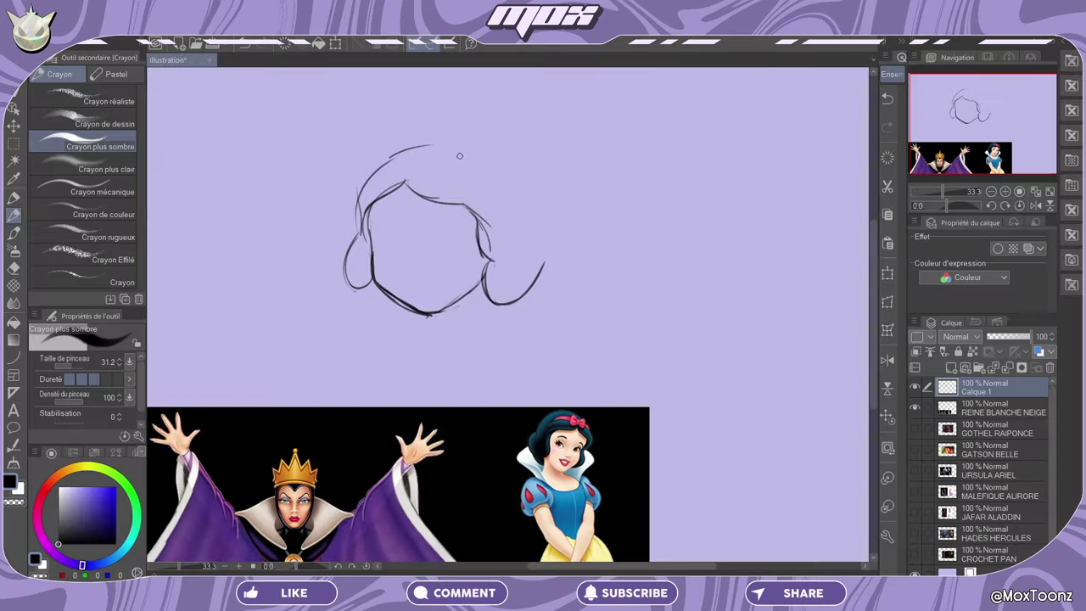
- Sketch the large rounded hair volume around the head, with a headband line and hairline across the forehead
mouse_move(454, 154)
left_mouse_down()
mouse_move(492, 162)
mouse_move(496, 152)
mouse_move(555, 253)
left_mouse_up()
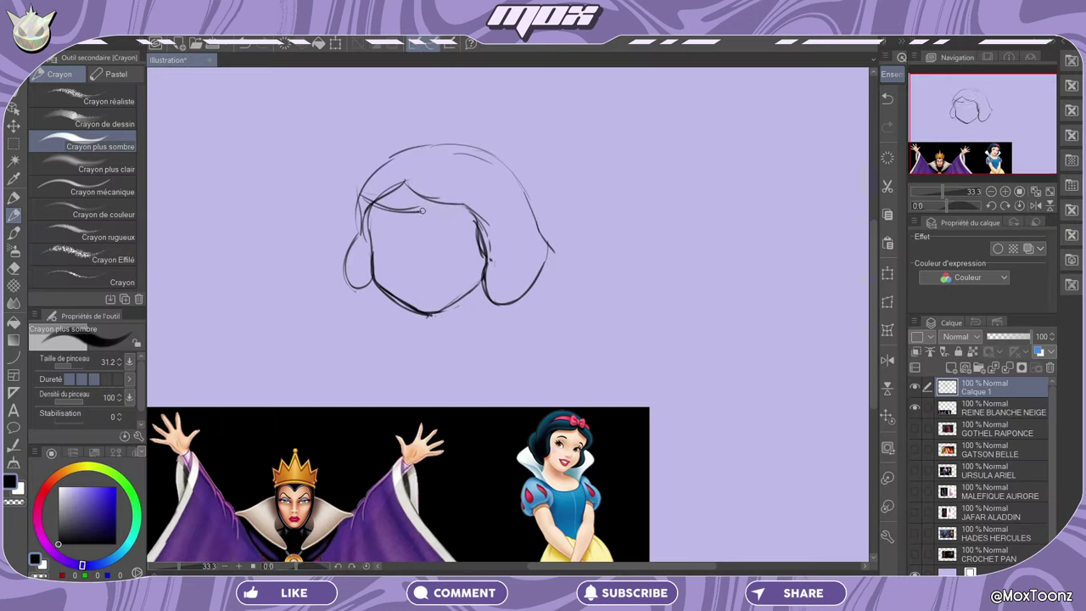
mouse_move(420, 215)
left_mouse_down()
mouse_move(508, 168)
mouse_move(358, 202)
mouse_move(370, 272)
left_mouse_up()
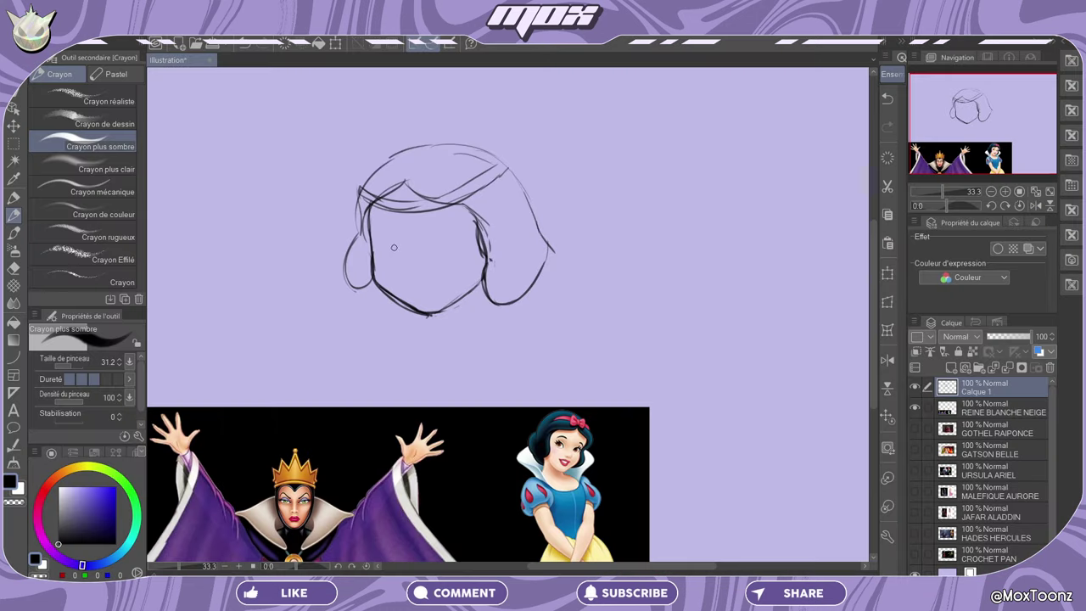
left_click_drag(366, 204, 421, 222)
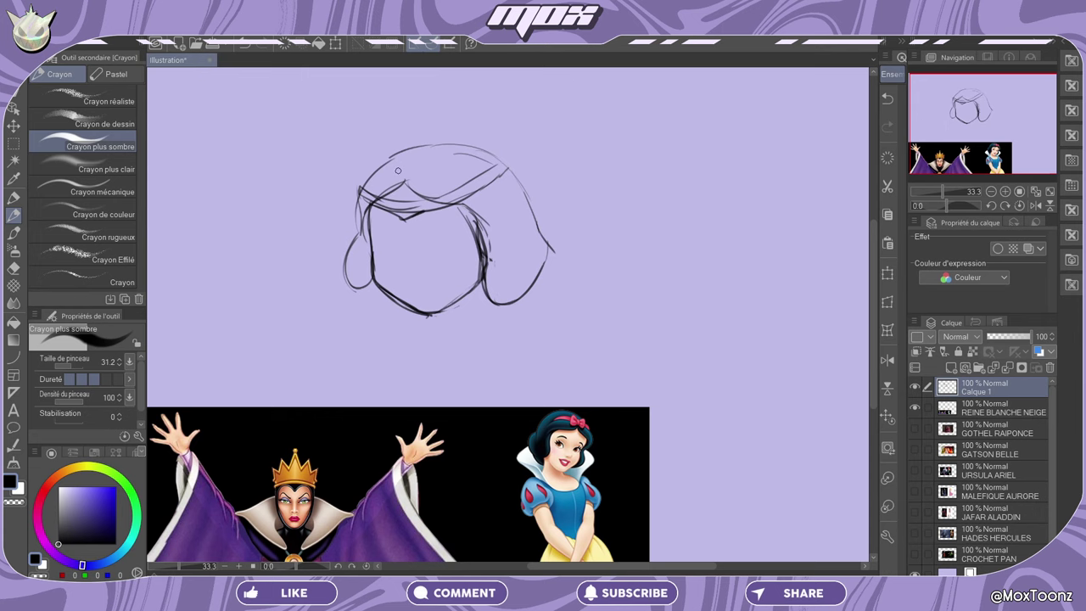
- Move the reference picture on the REINE BLANCHE NEIGE layer slightly lower beneath the head sketch
left_click_drag(959, 127, 983, 123)
left_click(969, 414)
key("k")
left_click_drag(485, 355, 581, 170)
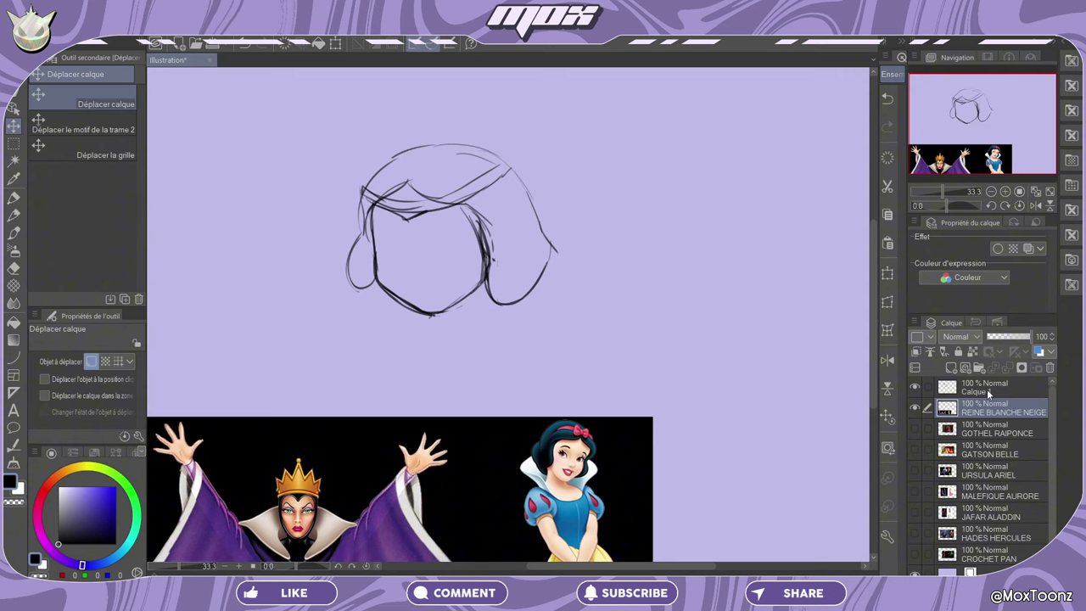
- Draw a tall spiked crown above the forehead on the Calque 1 layer
left_click(989, 392)
key("p")
left_click_drag(358, 127, 364, 189)
mouse_move(388, 151)
left_mouse_down()
mouse_move(410, 89)
mouse_move(444, 154)
mouse_move(464, 107)
left_mouse_up()
key("ctrl+z")
mouse_move(464, 107)
left_mouse_down()
mouse_move(490, 147)
mouse_move(500, 116)
left_mouse_up()
left_click_drag(500, 116, 516, 174)
left_click_drag(357, 128, 378, 153)
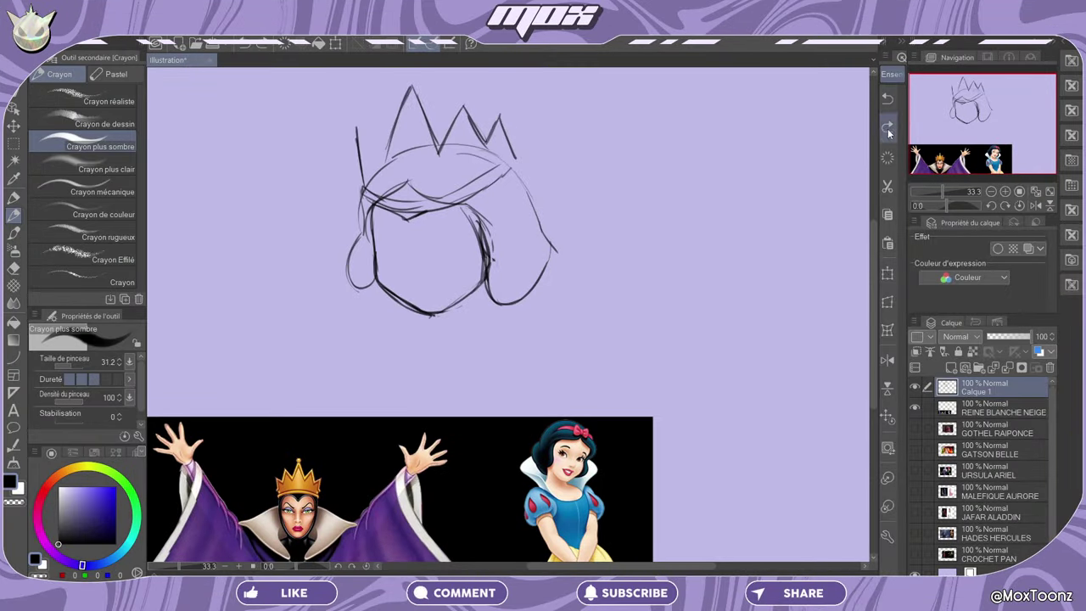
left_click(888, 127)
left_click(887, 127)
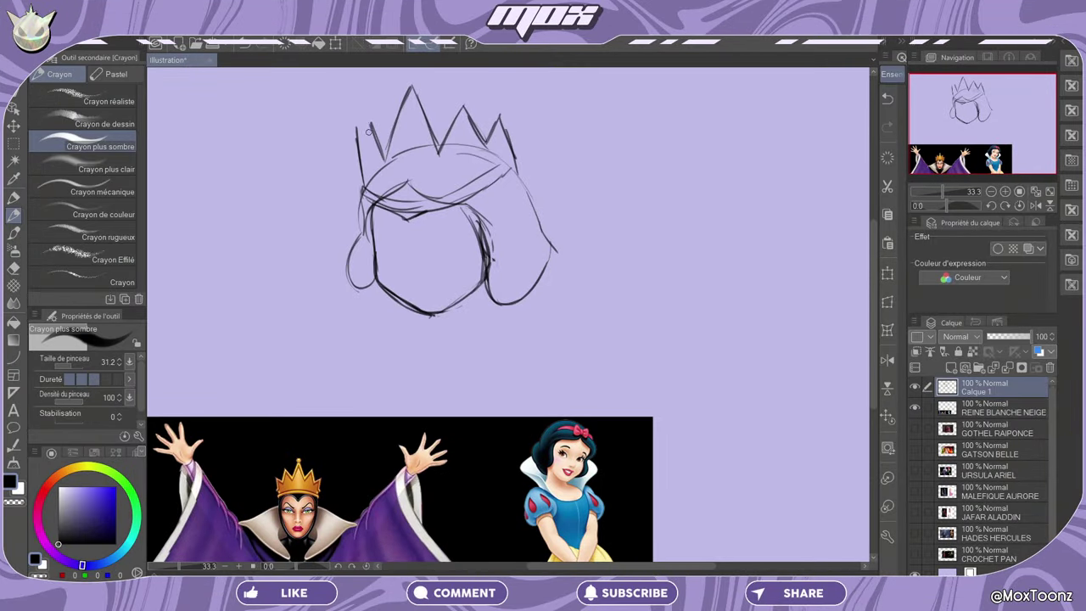
left_click(888, 127)
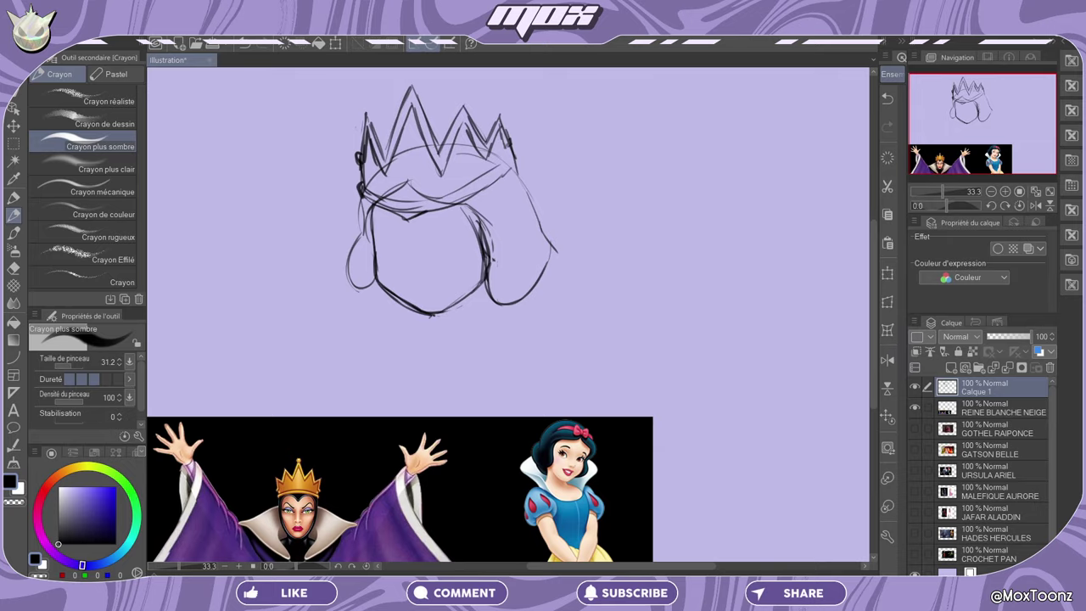
- Draw the scowling eyes, brows, nose and dark lips, and delete the lassoed crown sketch
mouse_move(378, 275)
left_mouse_down()
mouse_move(372, 246)
mouse_move(386, 293)
mouse_move(376, 255)
mouse_move(409, 272)
left_mouse_up()
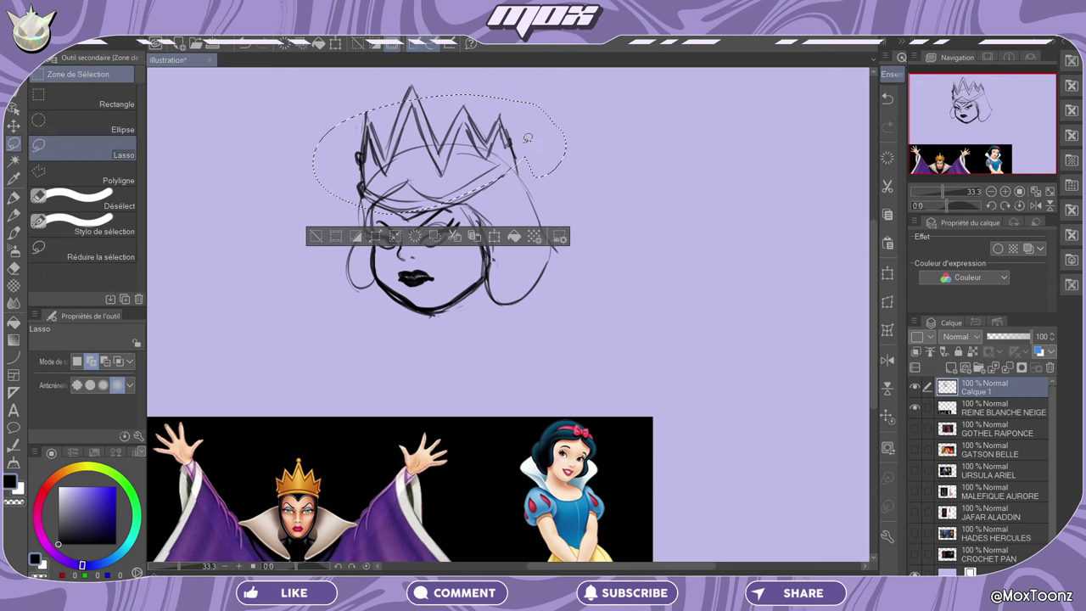
key("Delete")
key("ctrl+d")
- Redraw the hairline and the parted, rounded hair on top of the head
key("p")
mouse_move(372, 221)
left_mouse_down()
mouse_move(376, 196)
mouse_move(368, 217)
mouse_move(521, 170)
left_mouse_up()
left_click_drag(399, 192, 454, 137)
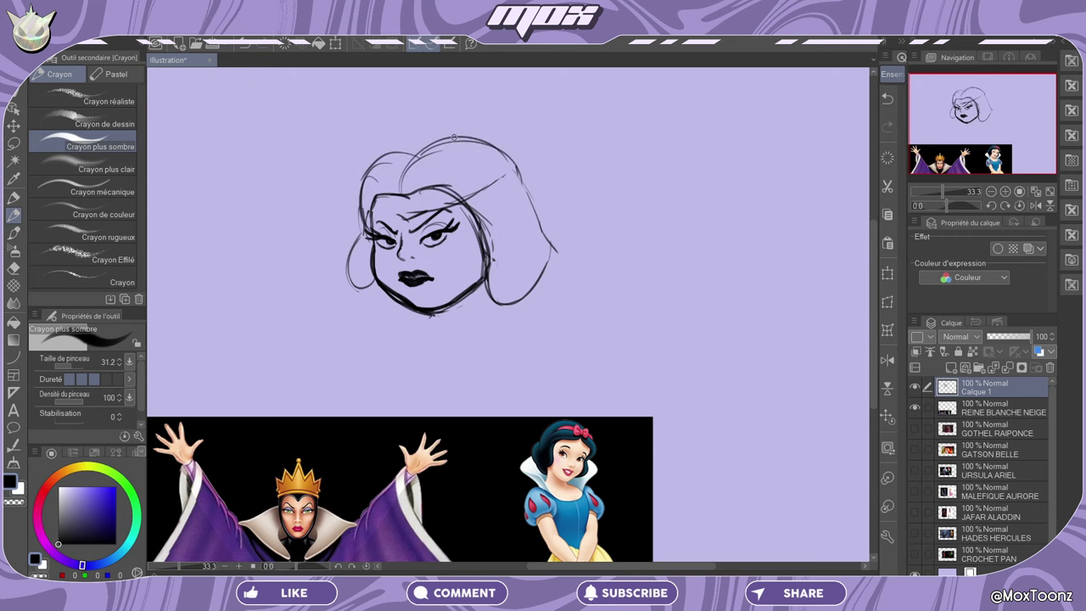
left_click_drag(398, 167, 353, 222)
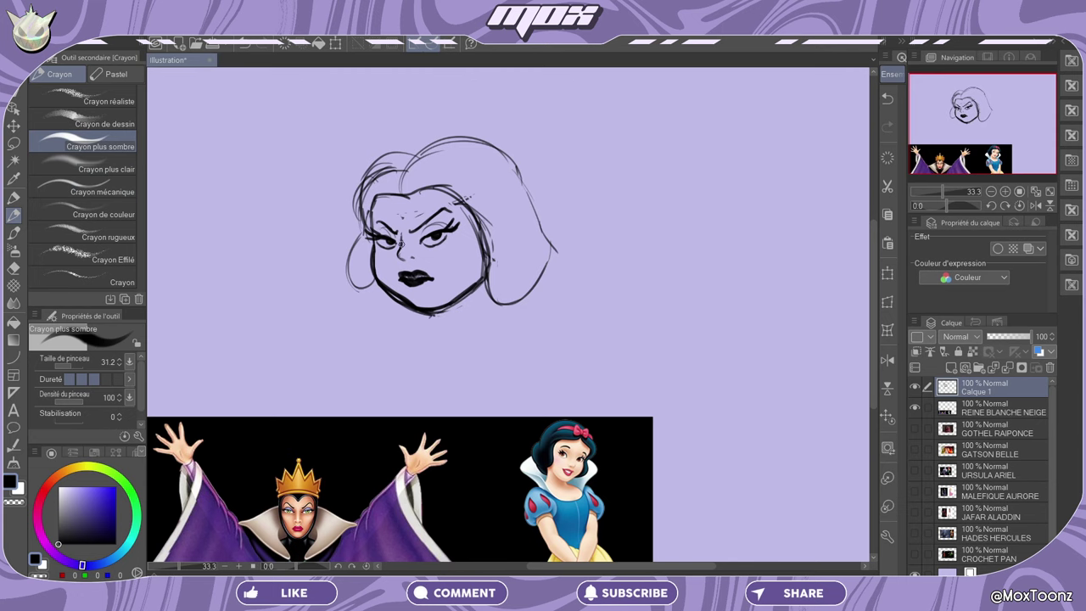
left_click_drag(414, 311, 411, 334)
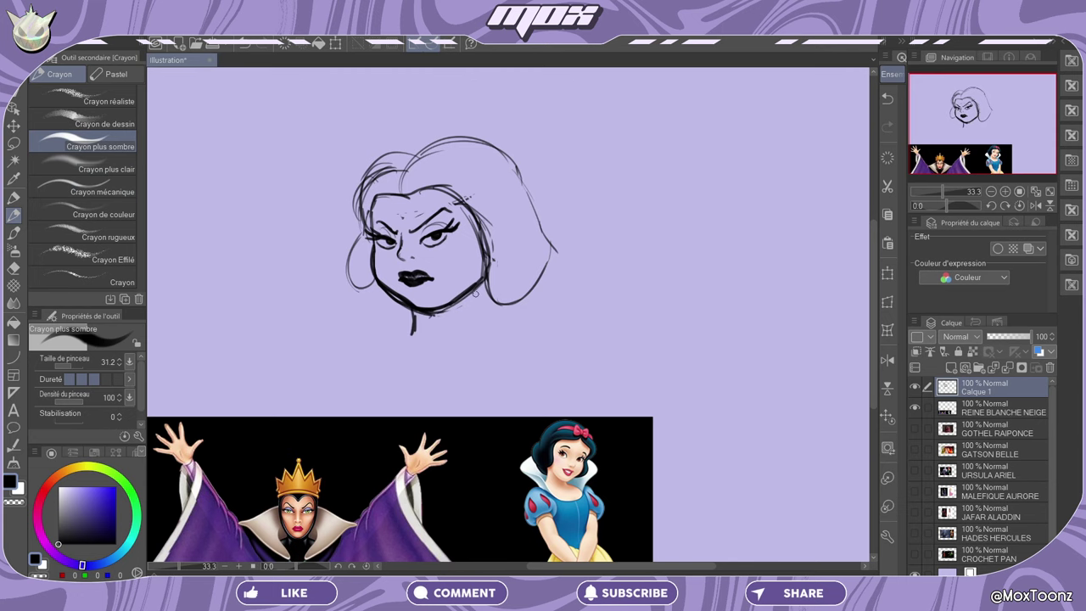
left_click(887, 98)
- Draw a small tiara with a central spike and jewel, attached to a dark headband across the hair
left_click_drag(499, 175, 356, 214)
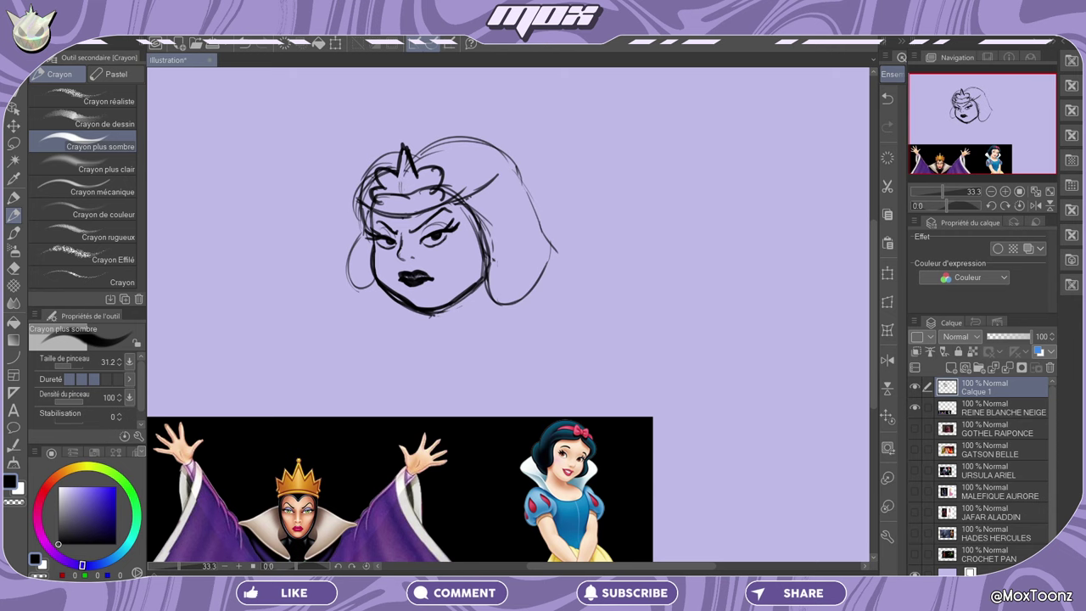
mouse_move(382, 196)
left_mouse_down()
mouse_move(409, 196)
mouse_move(379, 212)
mouse_move(373, 203)
left_mouse_up()
mouse_move(441, 201)
left_mouse_down()
mouse_move(507, 159)
mouse_move(479, 189)
mouse_move(512, 158)
mouse_move(497, 164)
mouse_move(524, 182)
left_mouse_up()
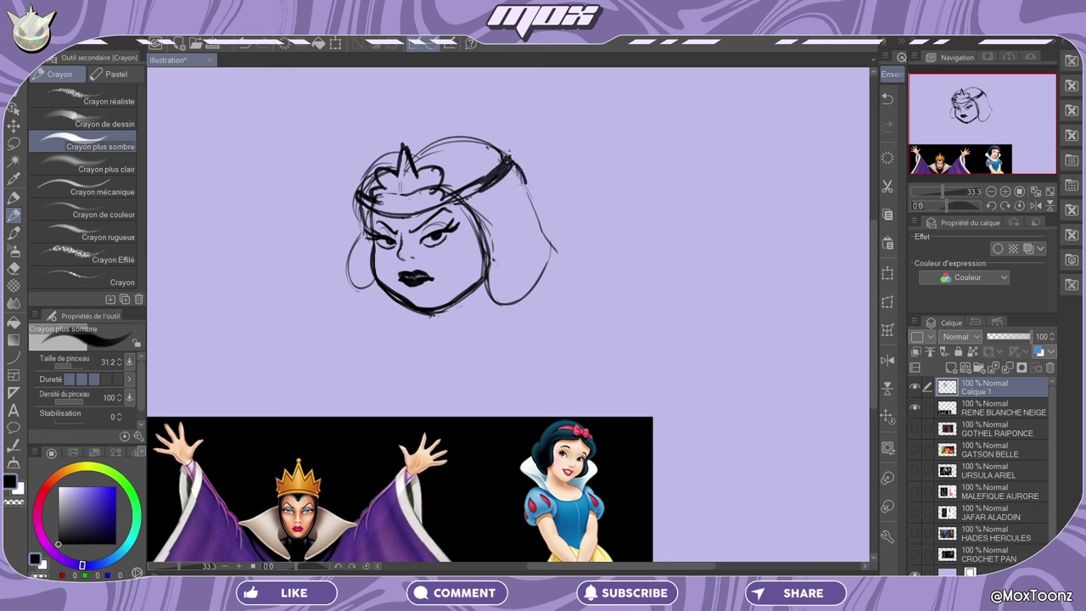
left_click_drag(507, 158, 524, 183)
left_click_drag(407, 206, 392, 183)
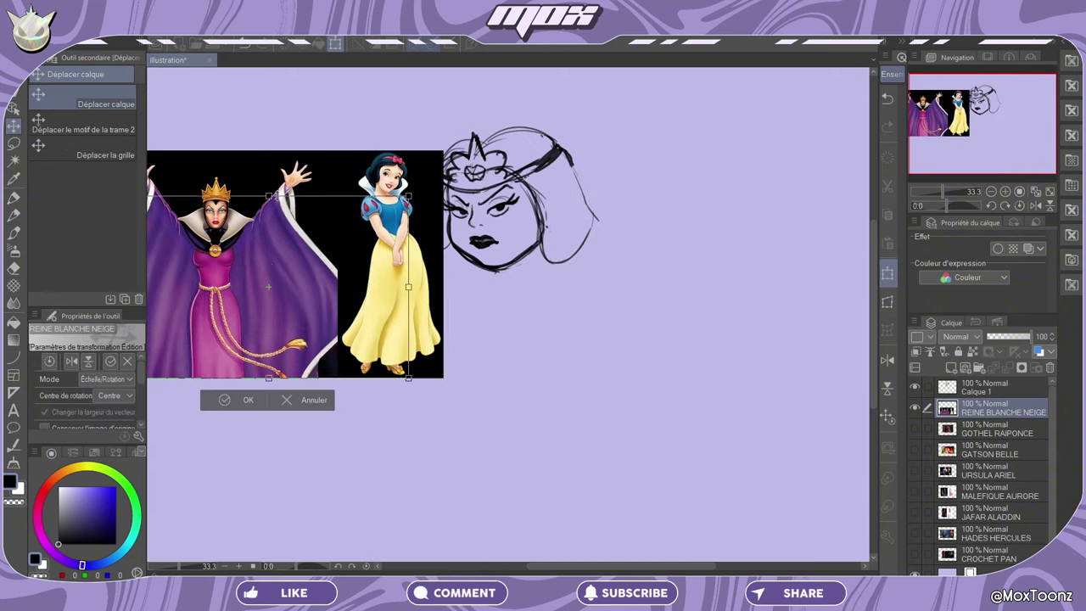
- Scale down the REINE BLANCHE NEIGE reference picture and place it in the canvas's upper-left corner
left_click_drag(444, 150, 408, 174)
left_click_drag(322, 224, 303, 123)
- Strengthen the jaw and side hair contours on Calque 1, and rough in the seated body with bent legs
left_click(13, 215)
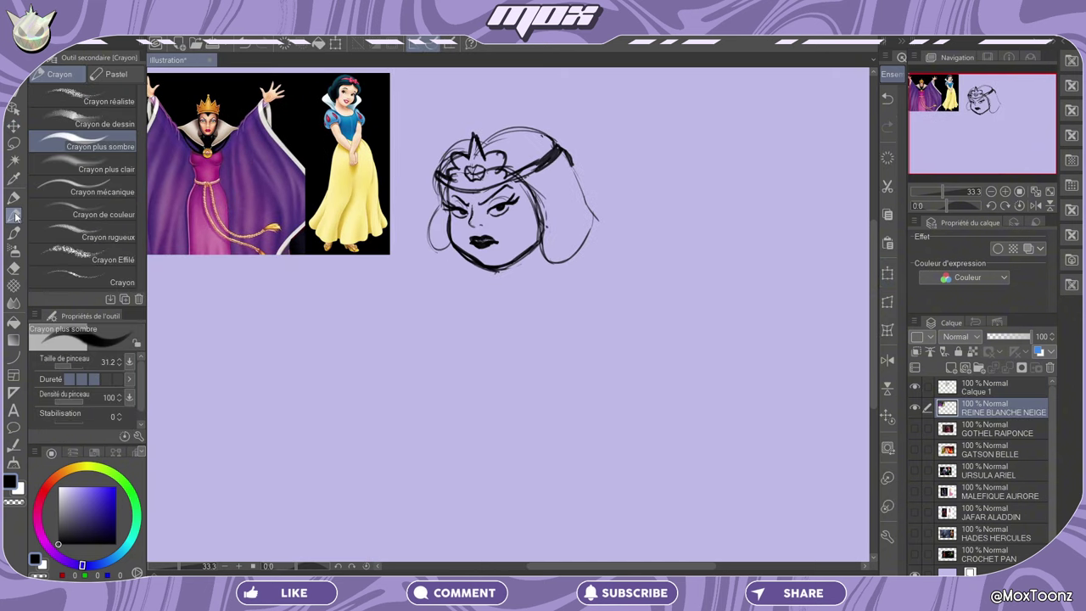
left_click(993, 389)
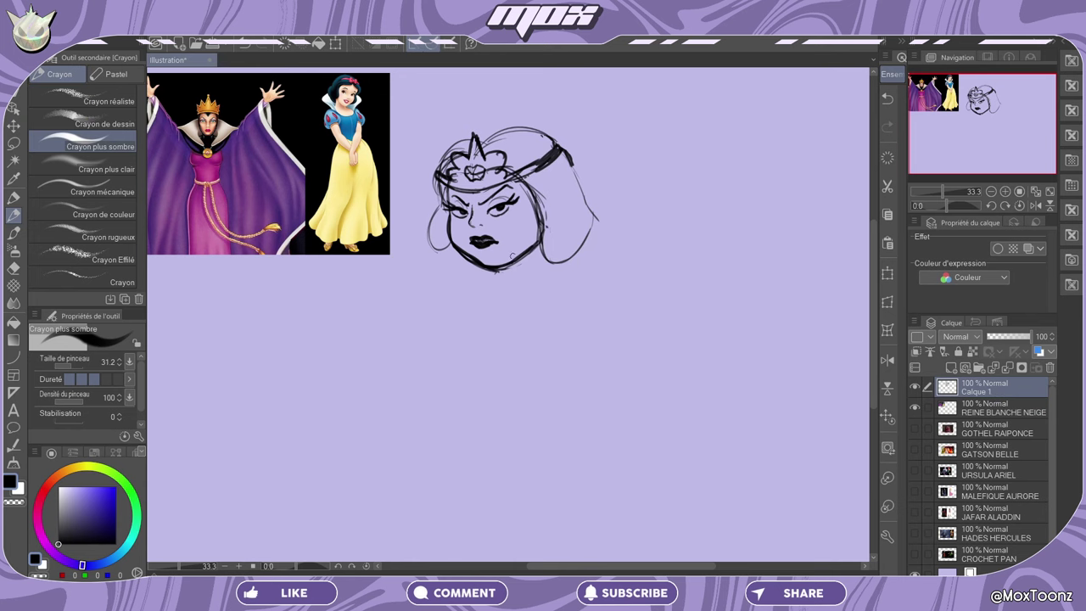
mouse_move(530, 202)
left_mouse_down()
mouse_move(553, 256)
mouse_move(545, 249)
left_mouse_up()
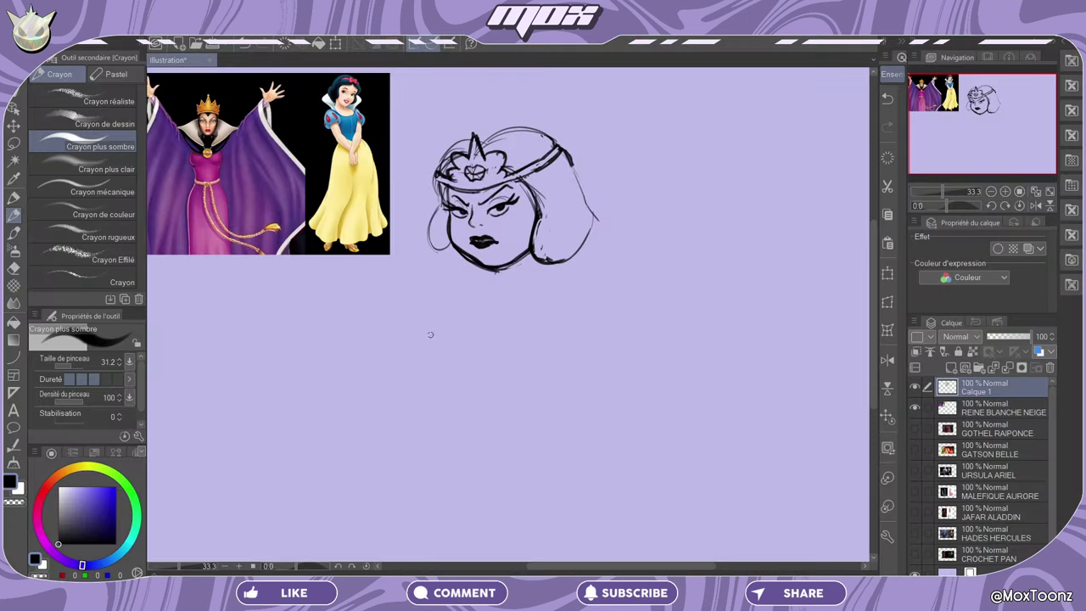
left_click_drag(437, 280, 466, 324)
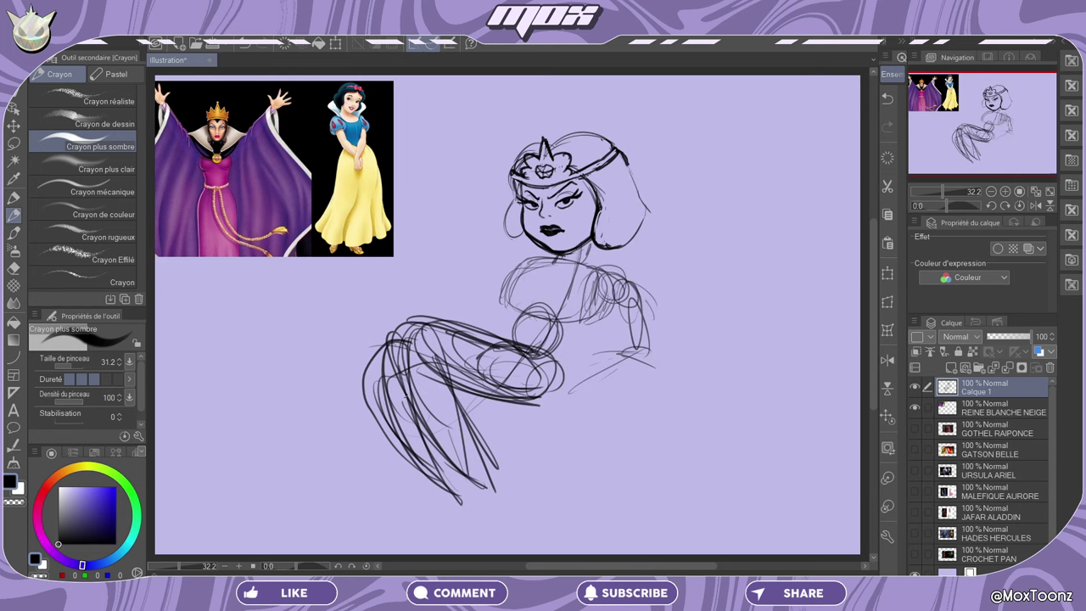
- Sketch the throne's tall backrest behind the figure and its seat edges beneath the legs
left_click_drag(498, 140, 489, 311)
mouse_move(491, 134)
left_mouse_down()
mouse_move(499, 110)
mouse_move(533, 102)
left_mouse_up()
mouse_move(492, 110)
left_mouse_down()
mouse_move(615, 99)
mouse_move(491, 106)
mouse_move(689, 112)
mouse_move(672, 128)
mouse_move(649, 391)
left_mouse_up()
left_click_drag(676, 157, 632, 416)
left_click_drag(494, 299, 484, 343)
left_click_drag(543, 375, 575, 370)
mouse_move(298, 389)
left_mouse_down()
mouse_move(665, 394)
mouse_move(594, 414)
left_mouse_up()
left_click_drag(643, 396, 528, 433)
left_click_drag(323, 386, 552, 437)
left_click_drag(391, 396, 535, 447)
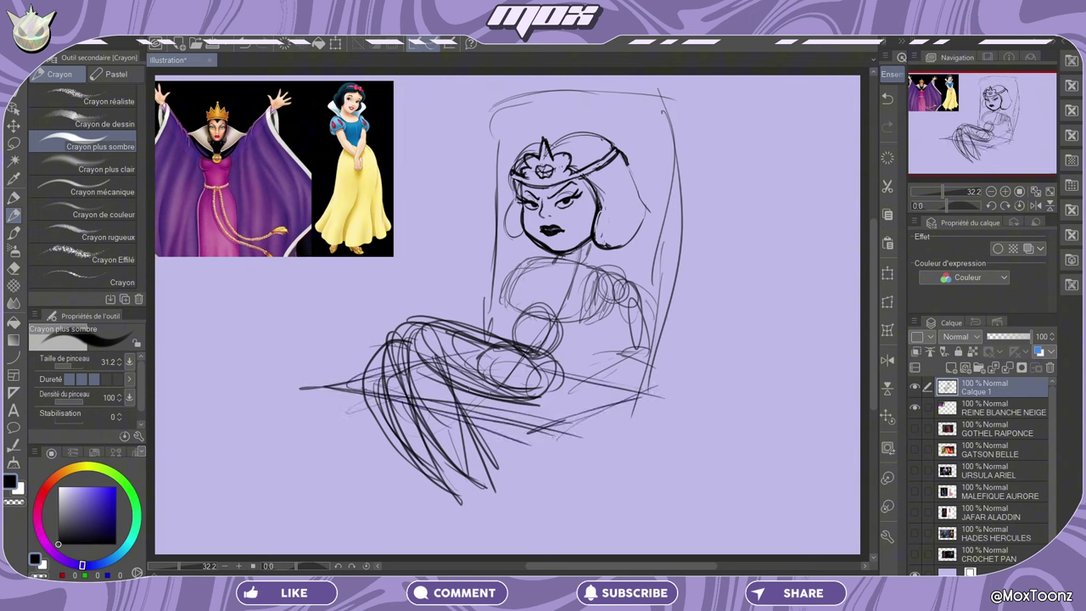
- Rework the knees, thigh and lower legs with darker overlapping pencil strokes
mouse_move(411, 345)
left_mouse_down()
mouse_move(373, 402)
mouse_move(448, 480)
left_mouse_up()
left_click_drag(370, 399, 453, 489)
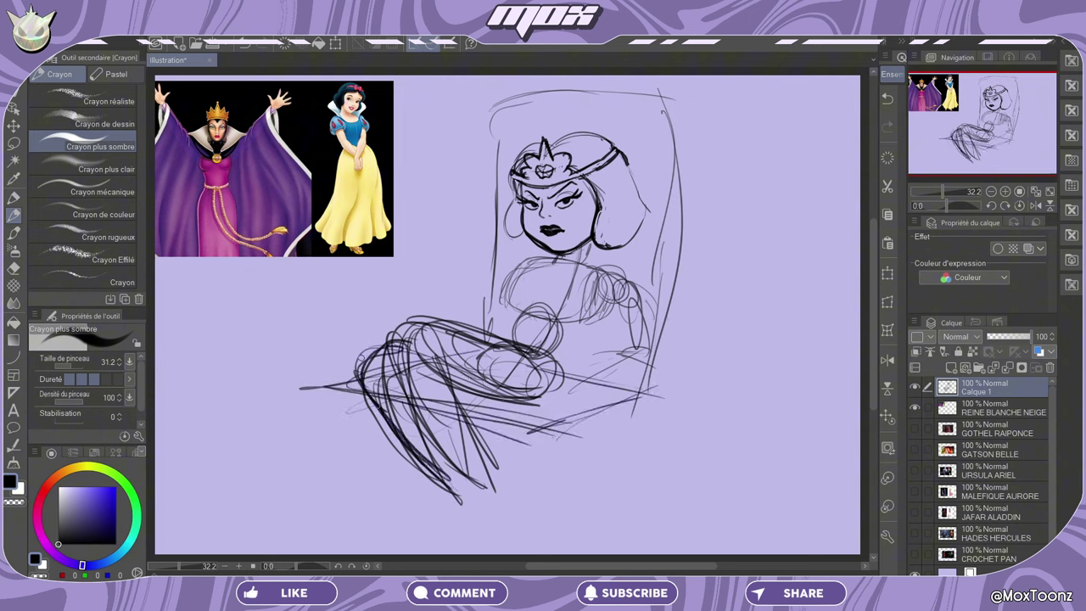
left_click_drag(373, 338, 419, 315)
left_click_drag(372, 320, 499, 345)
left_click_drag(354, 374, 446, 464)
left_click_drag(370, 350, 463, 473)
left_click_drag(429, 426, 464, 484)
left_click_drag(428, 363, 502, 470)
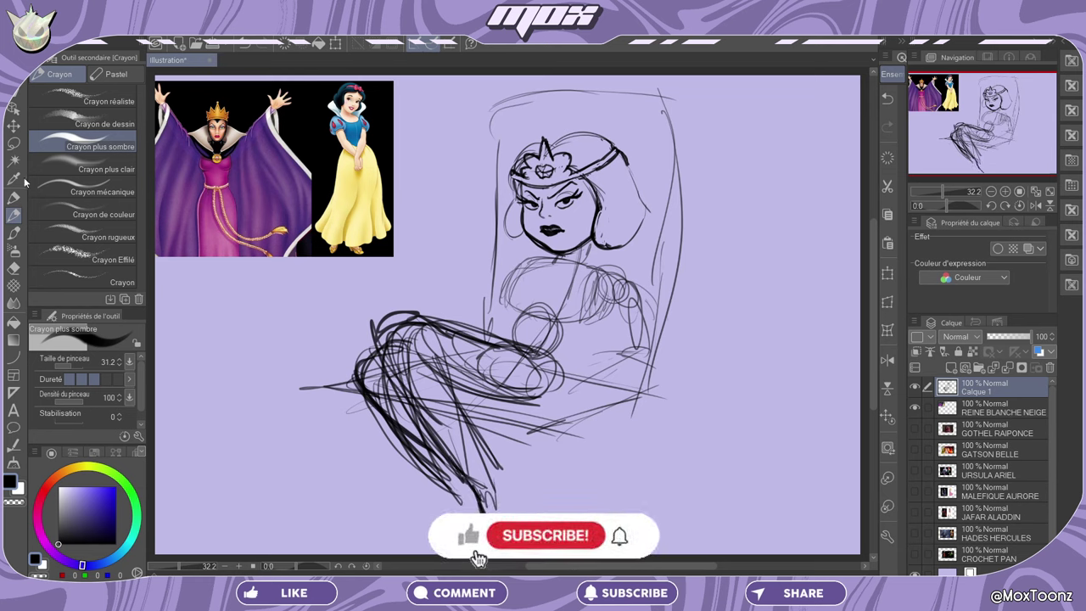
- Replace the lower legs with crossed legs, the front one stretching toward the canvas's lower-left corner
left_click(13, 148)
mouse_move(465, 495)
left_mouse_down()
mouse_move(386, 382)
mouse_move(467, 456)
left_mouse_up()
left_click(419, 549)
left_click(319, 549)
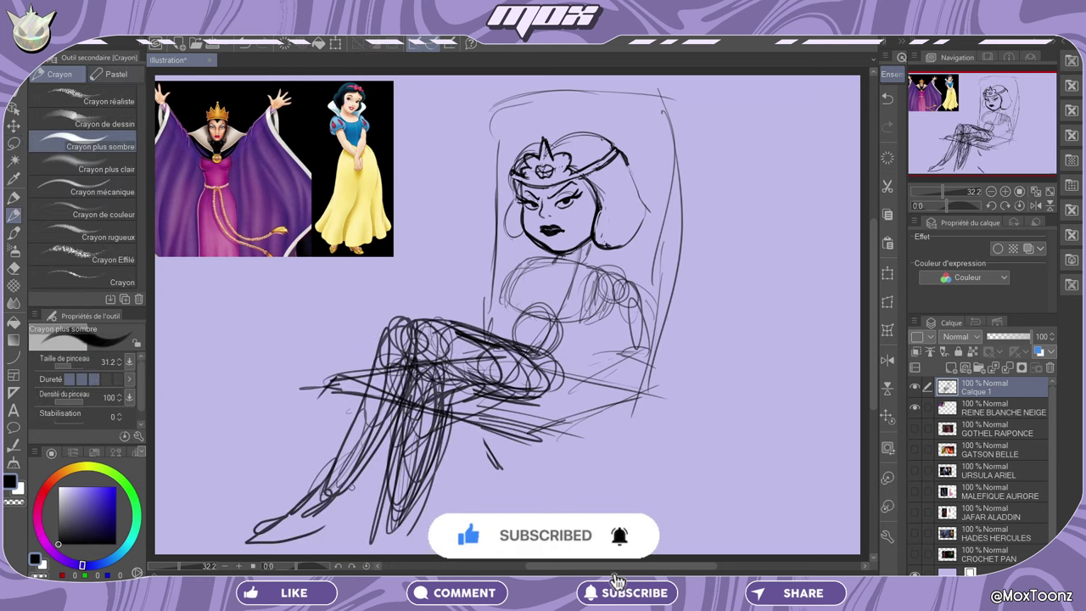
- Sketch a pointed shoe around the front foot
left_click_drag(305, 501, 279, 545)
mouse_move(324, 487)
left_mouse_down()
mouse_move(276, 553)
mouse_move(294, 548)
left_mouse_up()
left_click_drag(341, 513, 311, 550)
left_click_drag(348, 479, 313, 543)
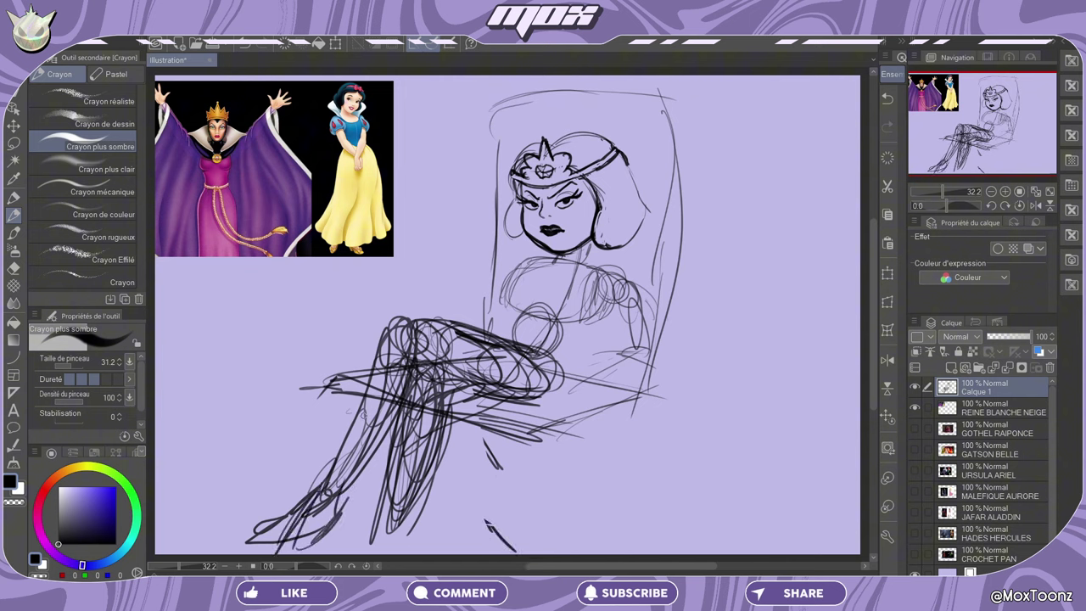
- Clear the overlapping lines inside the crossed legs and define the rear leg's calf and ankle
left_click_drag(382, 518, 369, 554)
left_click_drag(414, 531, 409, 553)
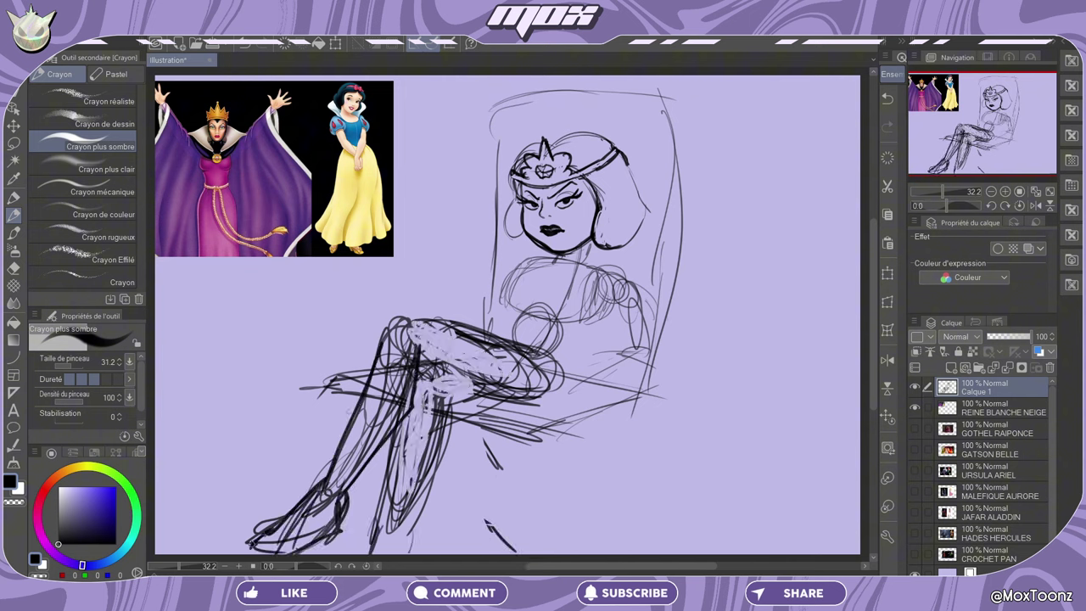
left_click_drag(447, 395, 444, 425)
left_click_drag(484, 392, 445, 409)
left_click_drag(385, 501, 371, 553)
left_click_drag(409, 536, 414, 555)
- Darken the hip and thigh contours, and sketch the throne's armrests on both sides of the figure
mouse_move(503, 322)
left_mouse_down()
mouse_move(564, 361)
mouse_move(536, 396)
mouse_move(499, 395)
left_mouse_up()
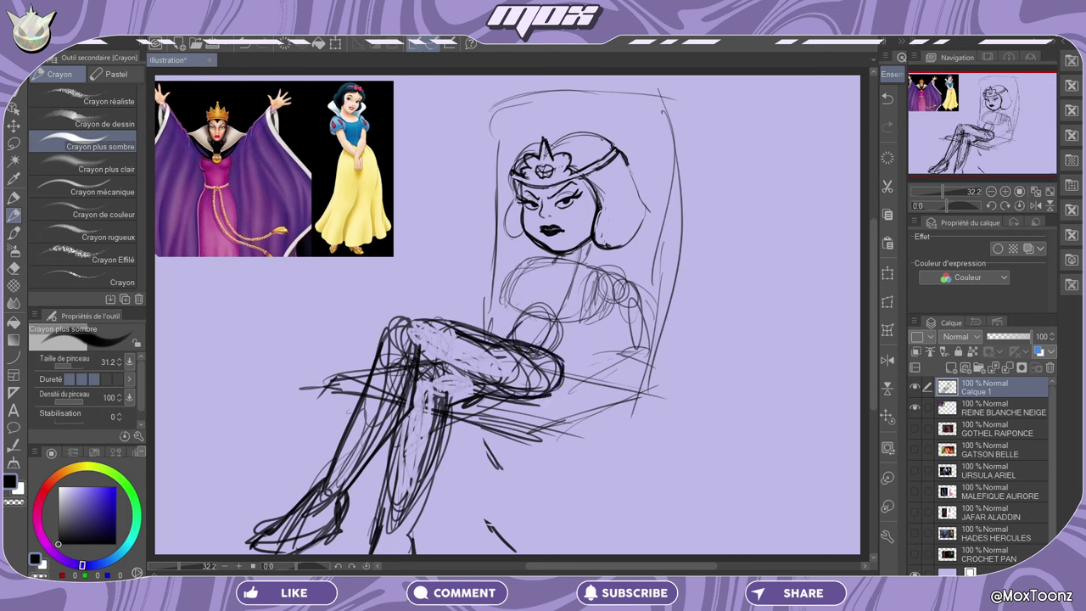
left_click_drag(557, 349, 538, 403)
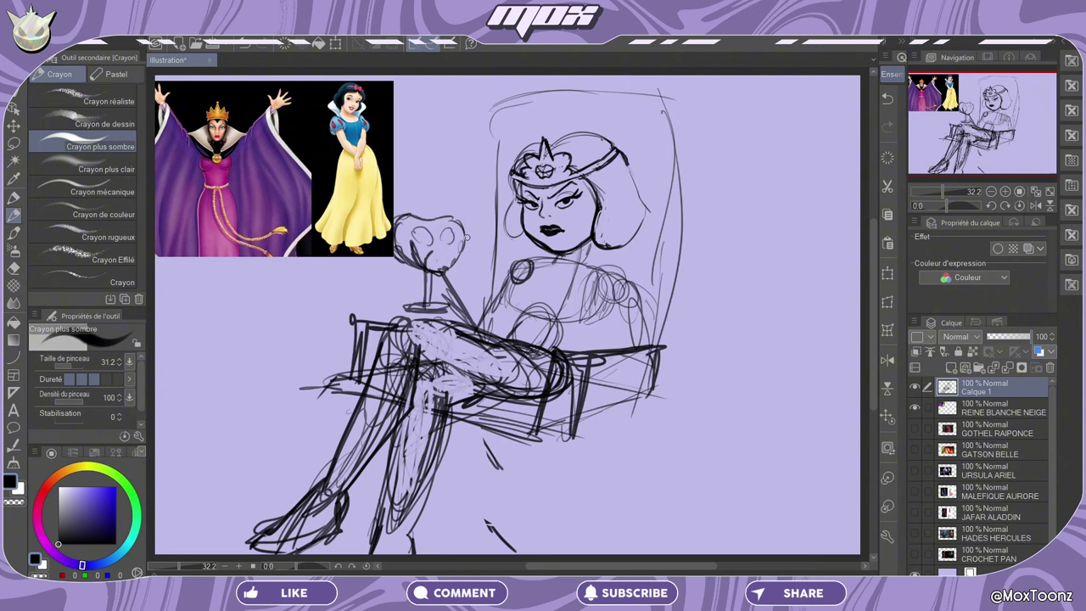
- Define the goblet's rim and dripping liquid, and contour the neighbouring shoulder and arm
mouse_move(410, 221)
left_mouse_down()
mouse_move(458, 217)
mouse_move(433, 255)
mouse_move(460, 236)
left_mouse_up()
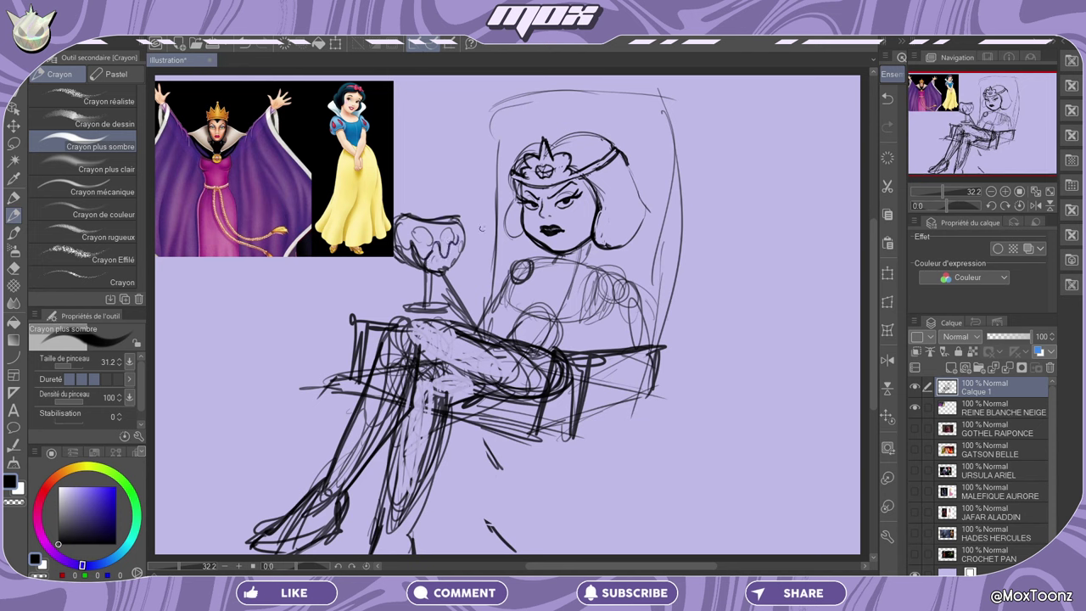
left_click_drag(542, 262, 482, 321)
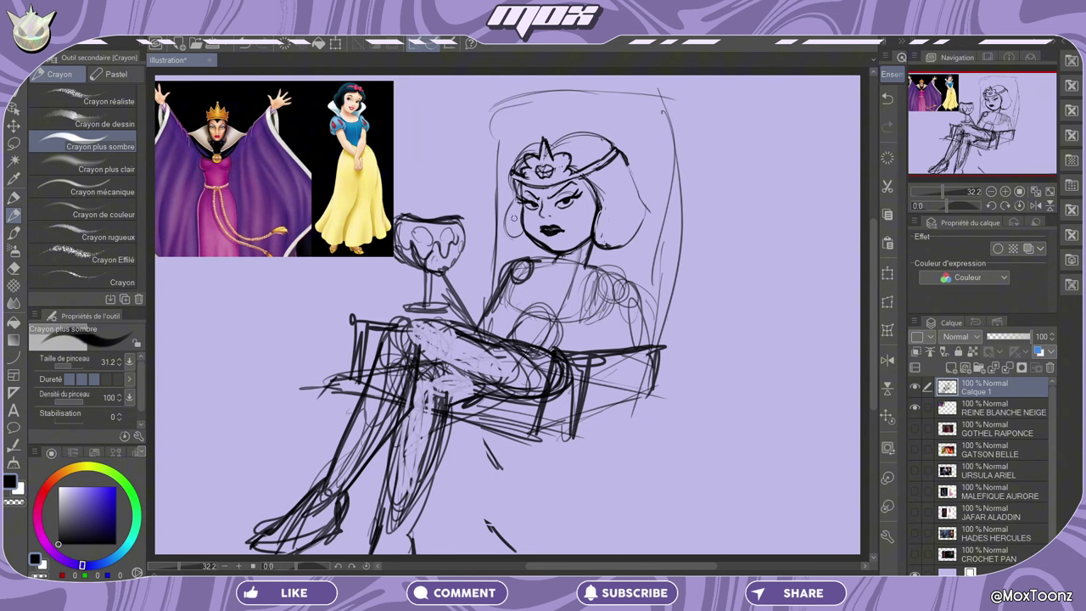
- Draw the high flared collar around the neck and outline the bodice below it
left_click_drag(520, 203, 475, 263)
mouse_move(476, 204)
left_mouse_down()
mouse_move(548, 280)
mouse_move(527, 304)
left_mouse_up()
left_click_drag(527, 304, 582, 297)
key("ctrl+z")
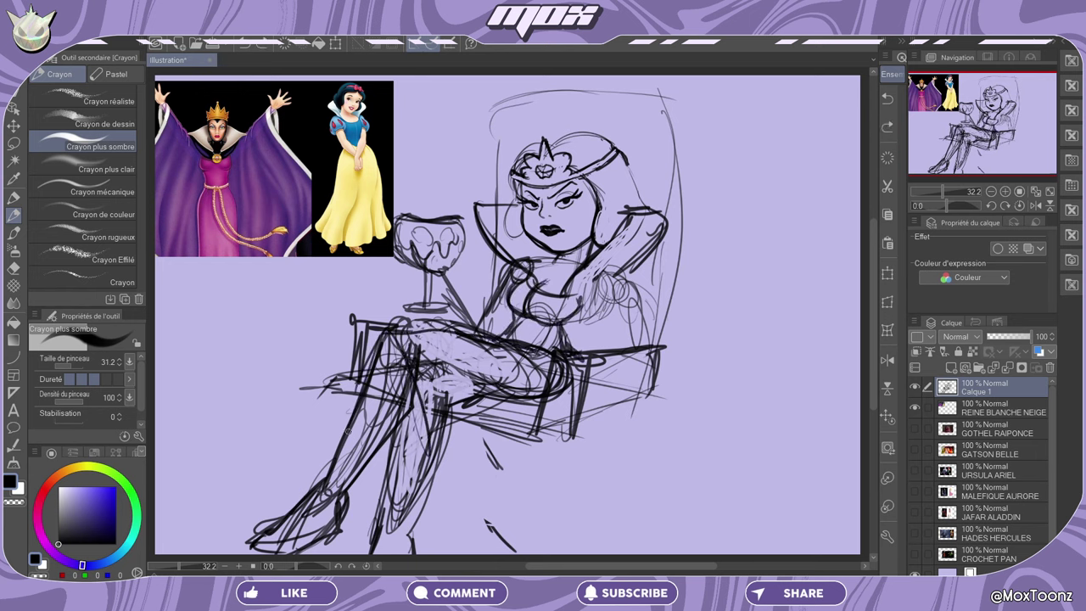
- Sketch long vertical lines behind the crossed lower legs, running down from the knees to the canvas edge
left_click_drag(349, 431, 331, 466)
left_click_drag(352, 426, 404, 512)
left_click(888, 105)
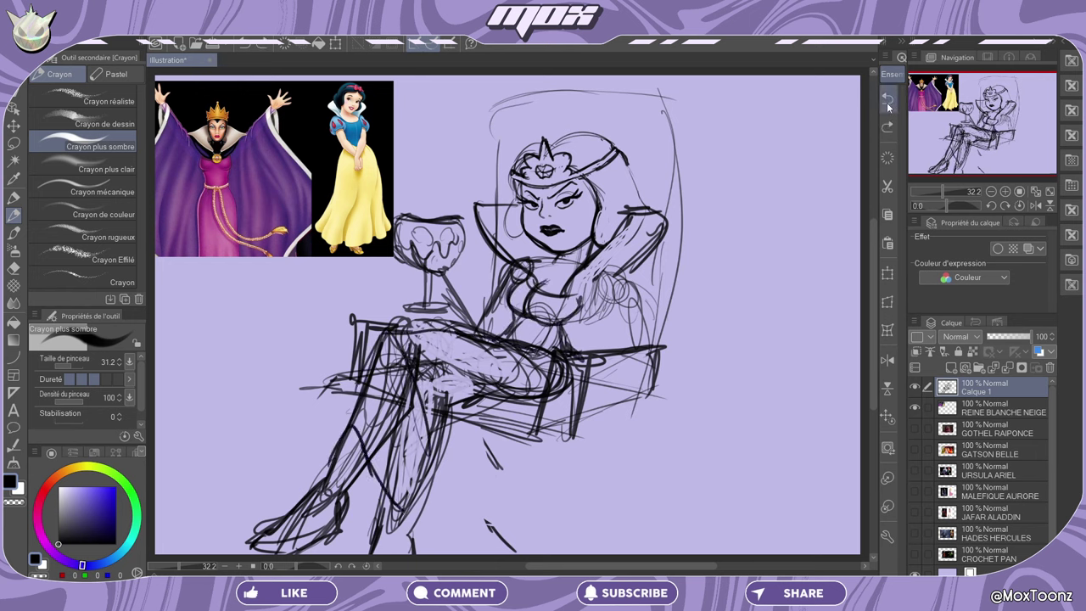
left_click_drag(352, 427, 367, 554)
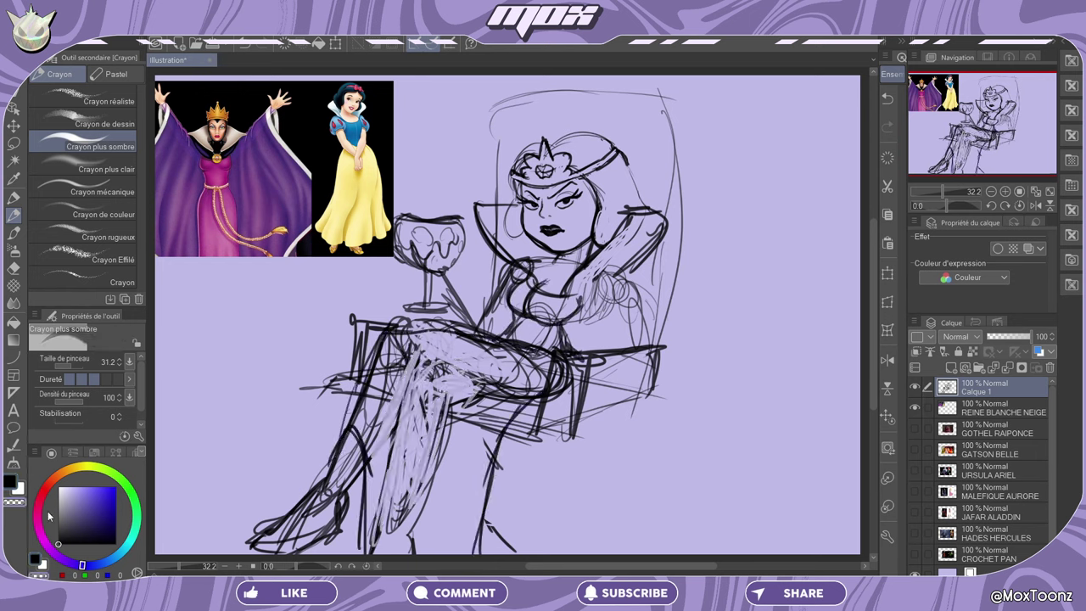
- Sketch the skirt's draped outline and long folds over the crossed legs in crimson (RGB 200, 40, 67), and trace the belt cord on the reference
left_click(41, 500)
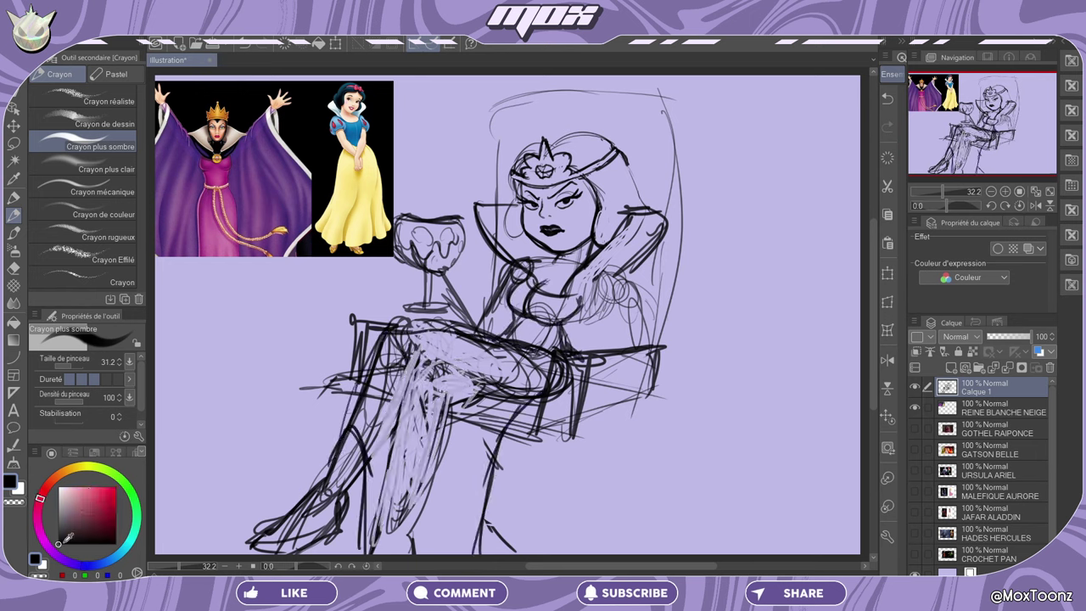
left_click(108, 496)
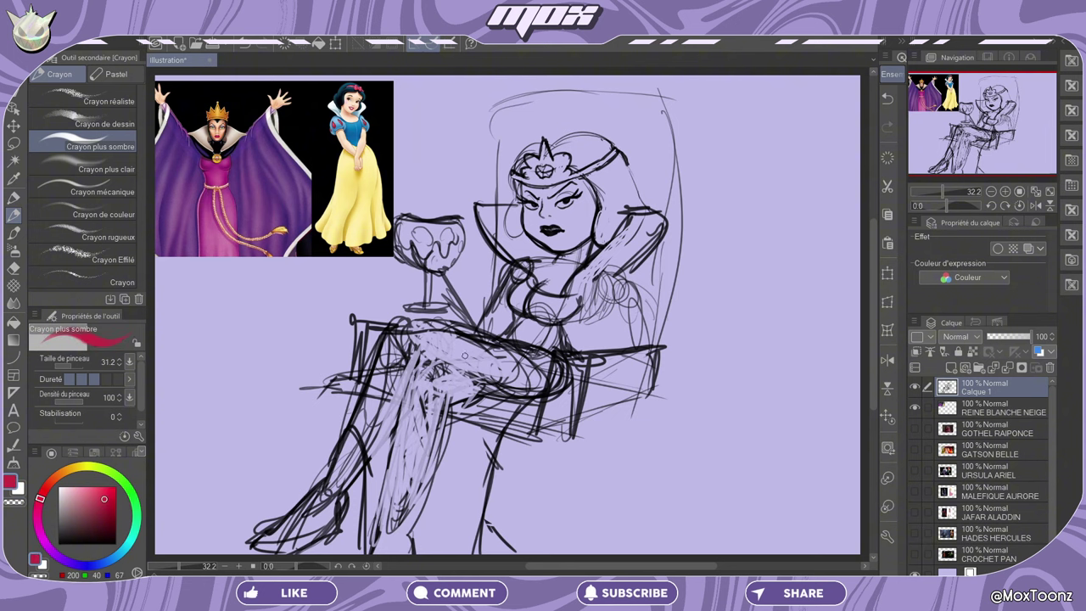
left_click_drag(403, 409, 380, 551)
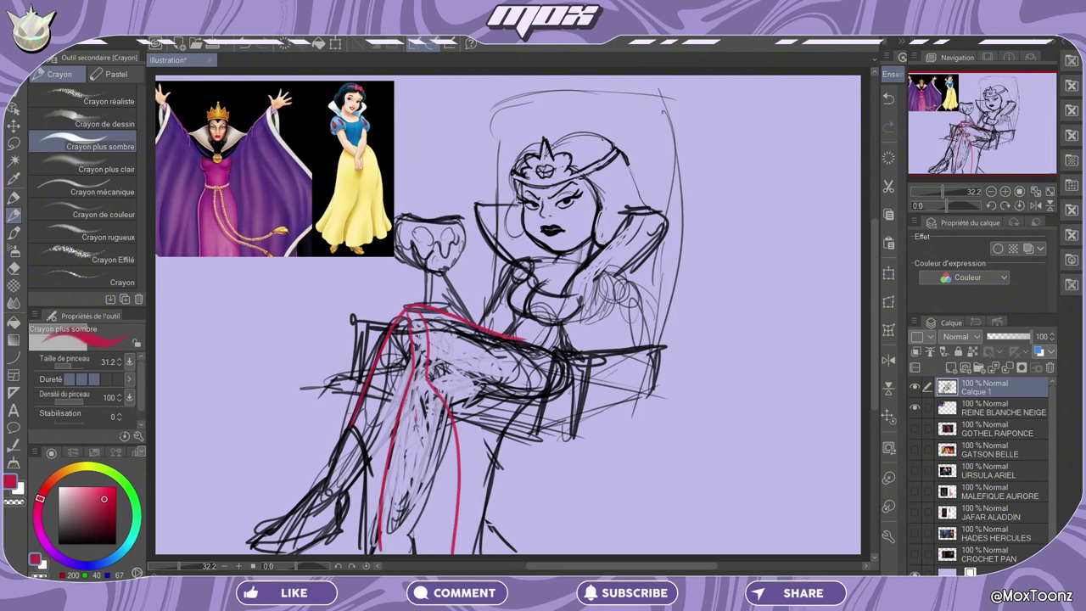
left_click_drag(419, 422, 406, 550)
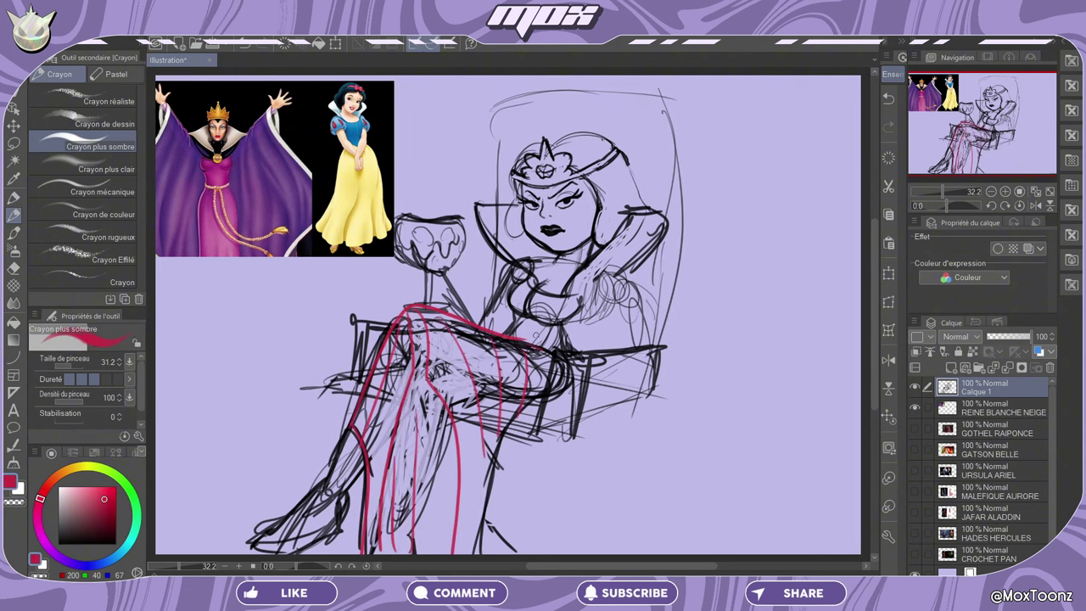
left_click_drag(536, 344, 553, 352)
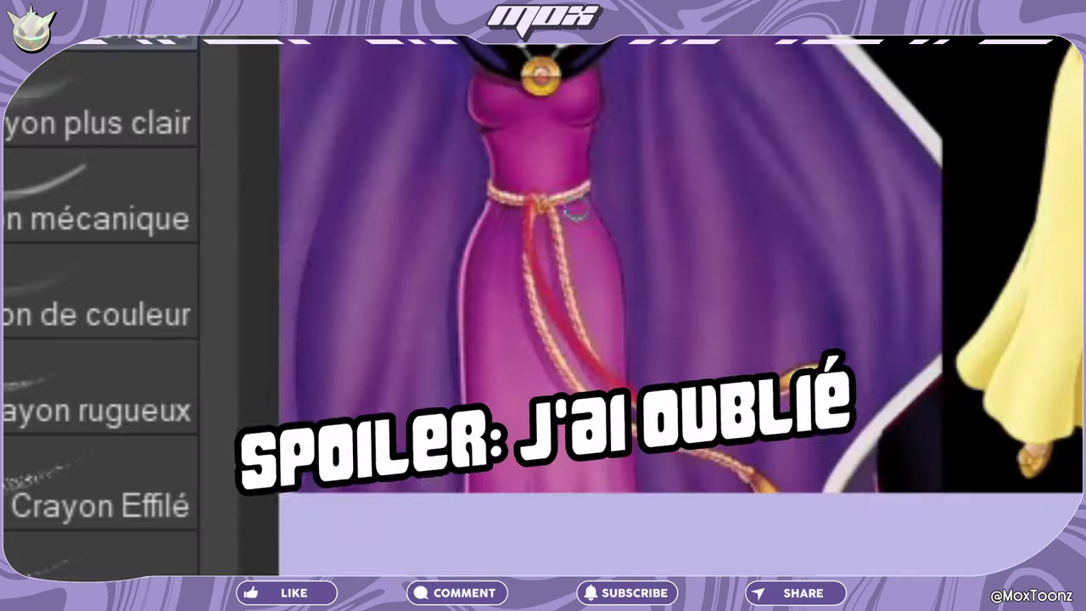
left_click_drag(223, 189, 236, 224)
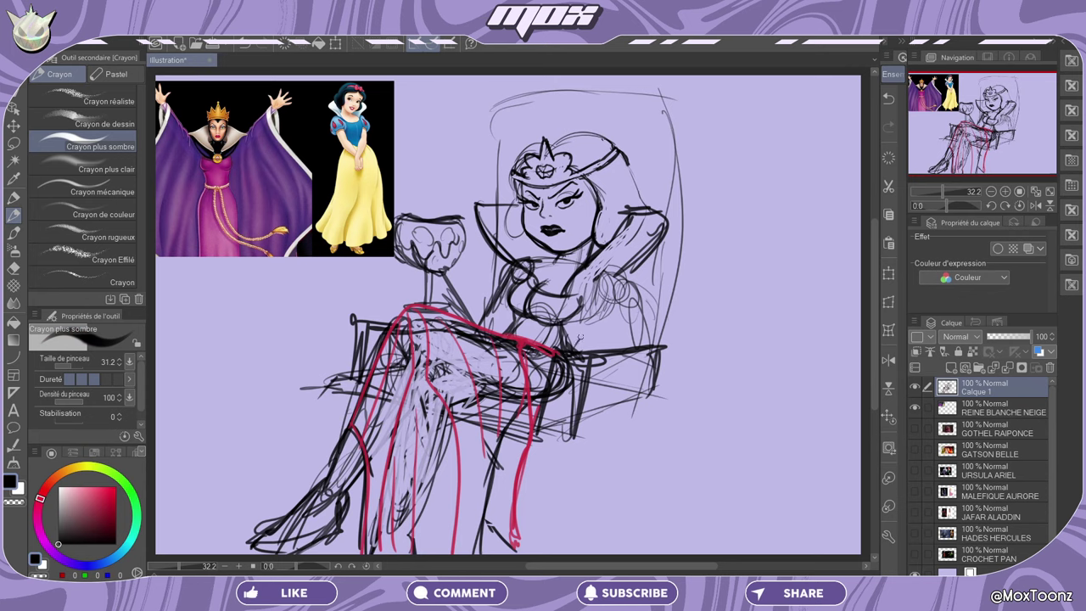
- Sketch in black the bent arm beside the bodice, with its elbow on the throne's armrest and the hand draped over the front
mouse_move(579, 341)
left_mouse_down()
mouse_move(597, 328)
mouse_move(609, 346)
mouse_move(577, 364)
left_mouse_up()
mouse_move(578, 346)
left_mouse_down()
mouse_move(591, 326)
mouse_move(611, 348)
mouse_move(575, 346)
left_mouse_up()
mouse_move(584, 339)
left_mouse_down()
mouse_move(597, 348)
mouse_move(578, 352)
mouse_move(642, 343)
left_mouse_up()
left_click_drag(594, 280, 649, 365)
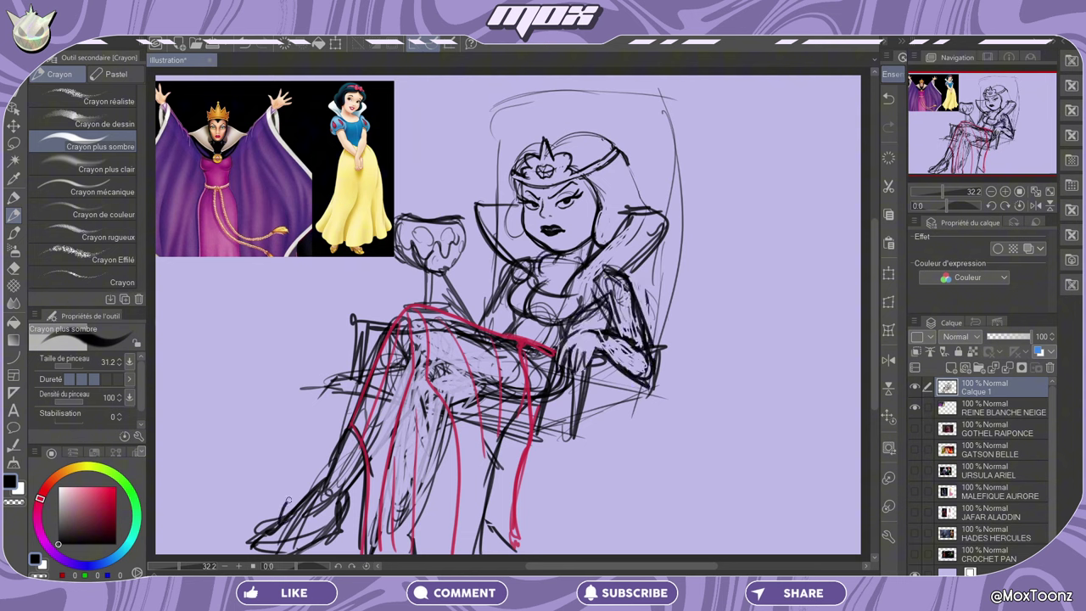
- Detail the pointed shoe and build up the throne with a tall thick backrest, long legs and a reinforced armrest near the goblet
left_click_drag(287, 499, 295, 533)
left_click_drag(700, 106, 692, 552)
left_click_drag(336, 395, 327, 470)
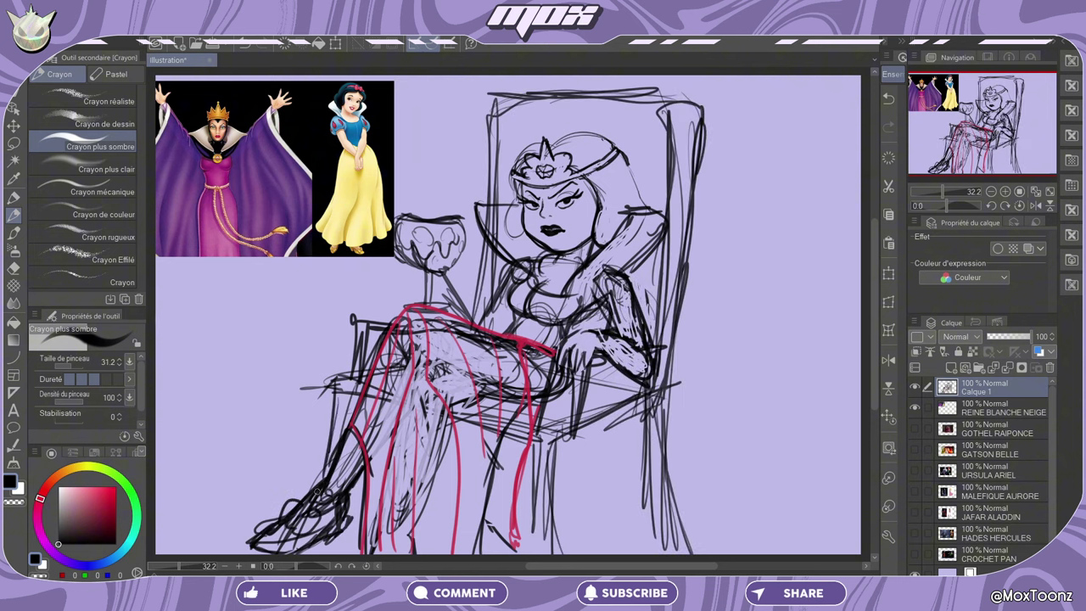
left_click_drag(358, 315, 360, 375)
left_click_drag(352, 322, 407, 326)
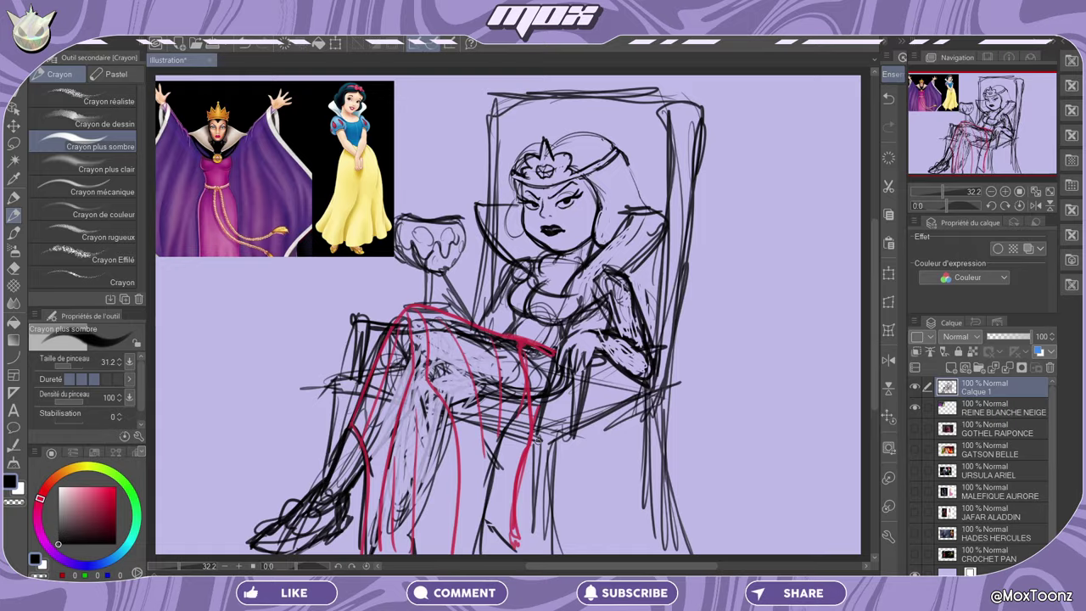
- Add Snow White's puffed sleeves at both shoulders and draw the fingers wrapped around the goblet's bowl with the raised forearm
mouse_move(614, 289)
left_mouse_down()
mouse_move(644, 284)
mouse_move(644, 299)
mouse_move(632, 295)
left_mouse_up()
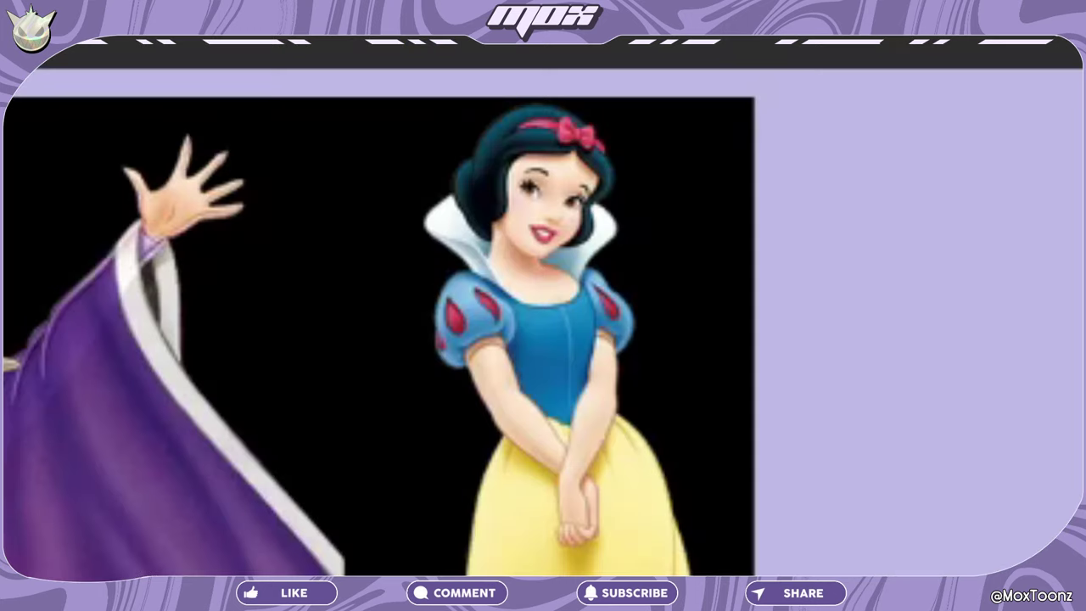
mouse_move(397, 241)
left_mouse_down()
mouse_move(413, 266)
mouse_move(448, 271)
left_mouse_up()
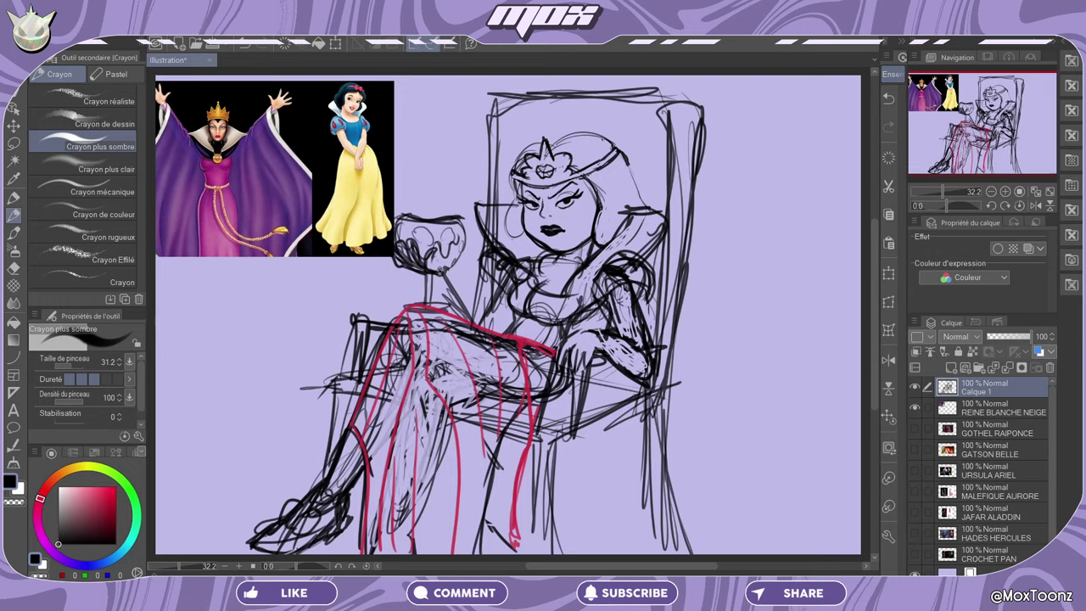
left_click_drag(474, 266, 427, 292)
left_click_drag(424, 280, 431, 299)
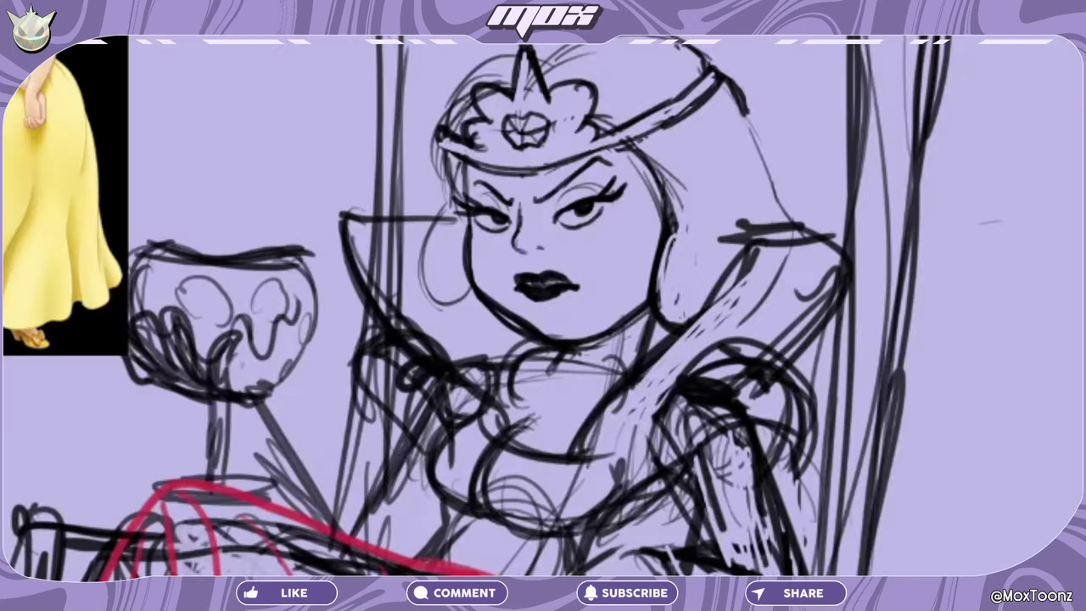